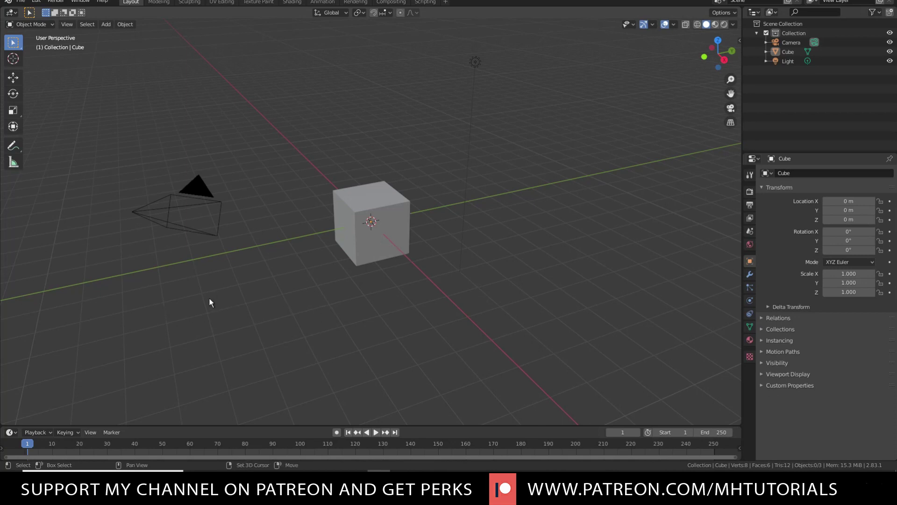
Select the default cube and scale it uniformly to about 1.03.
middle_click_drag(209, 299, 215, 277)
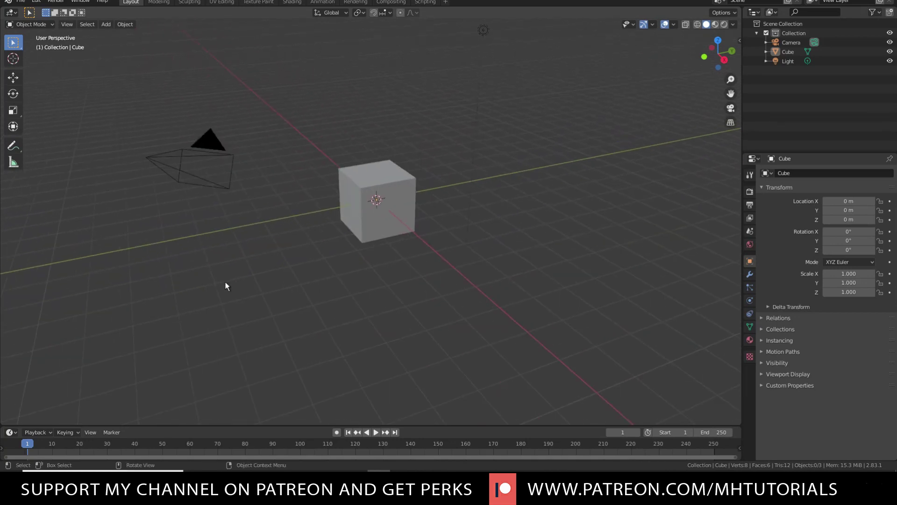
middle_click_drag(263, 305, 445, 310)
scroll(445, 307, "up", 8)
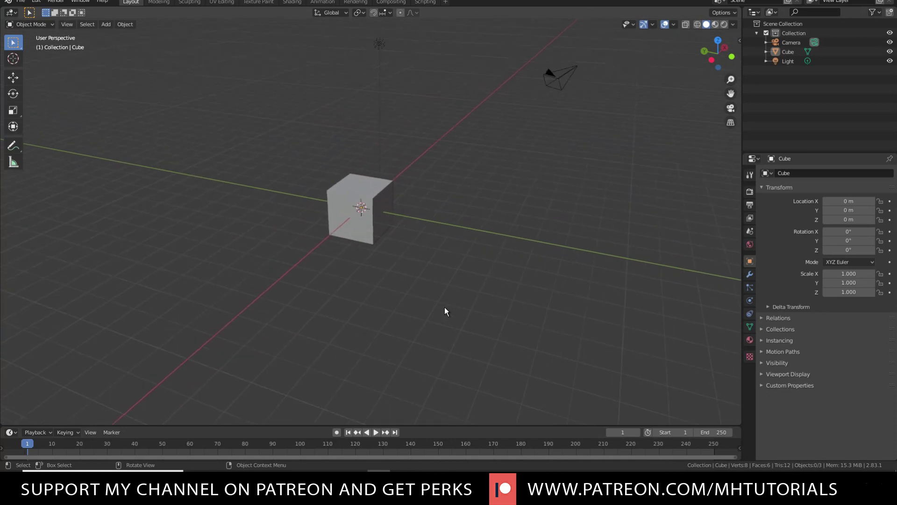
scroll(445, 312, "down", 5)
scroll(445, 312, "up", 4)
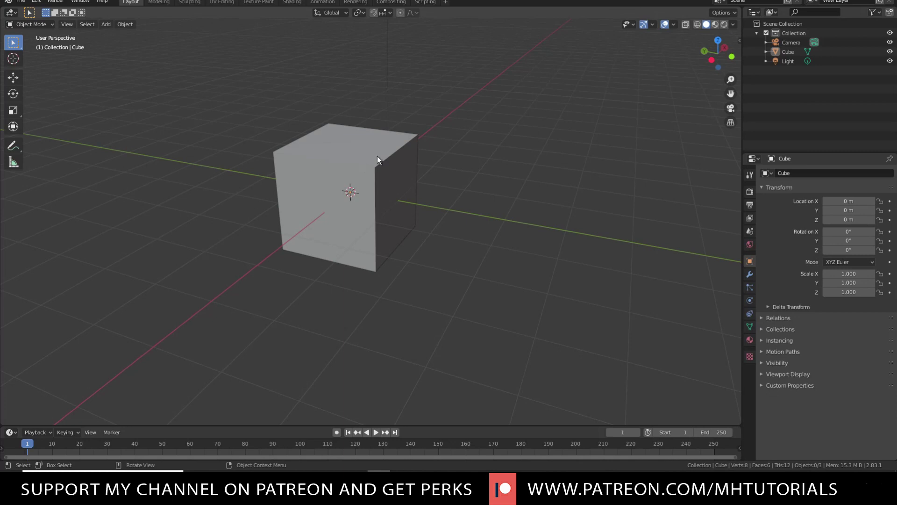
left_click(355, 154)
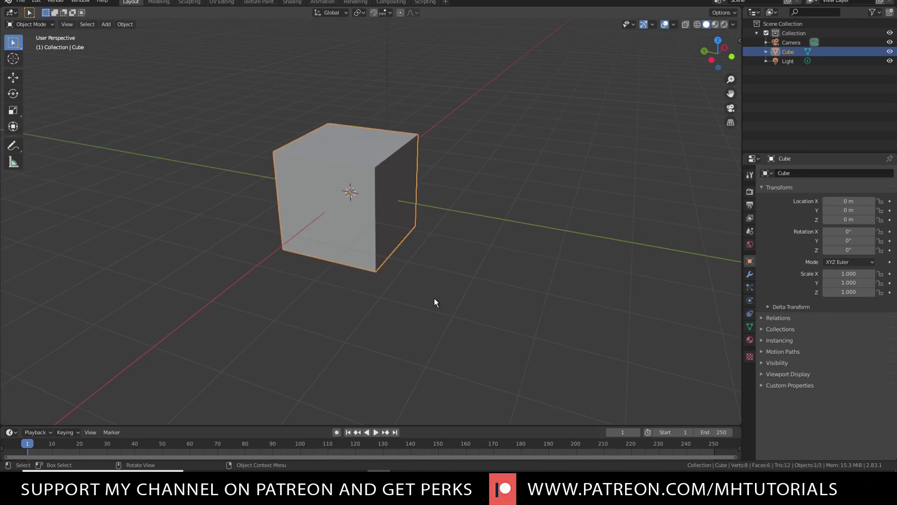
key("s")
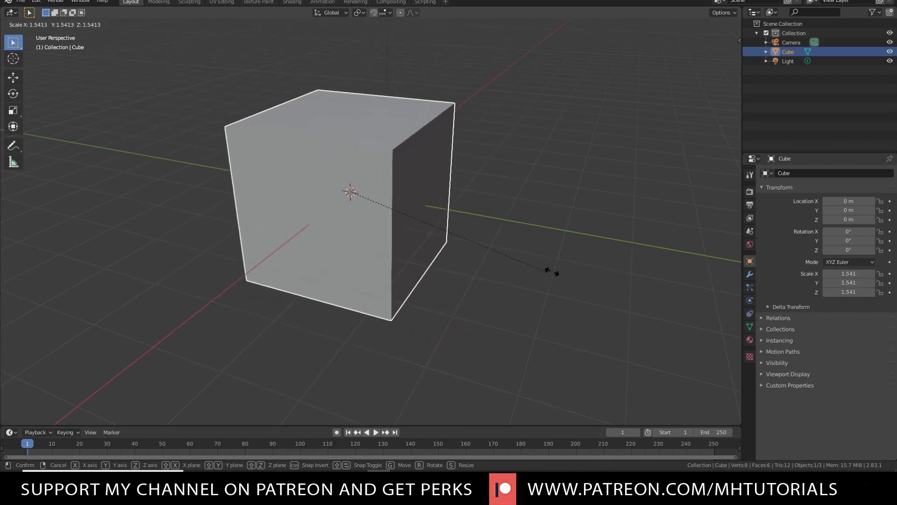
left_click(474, 260)
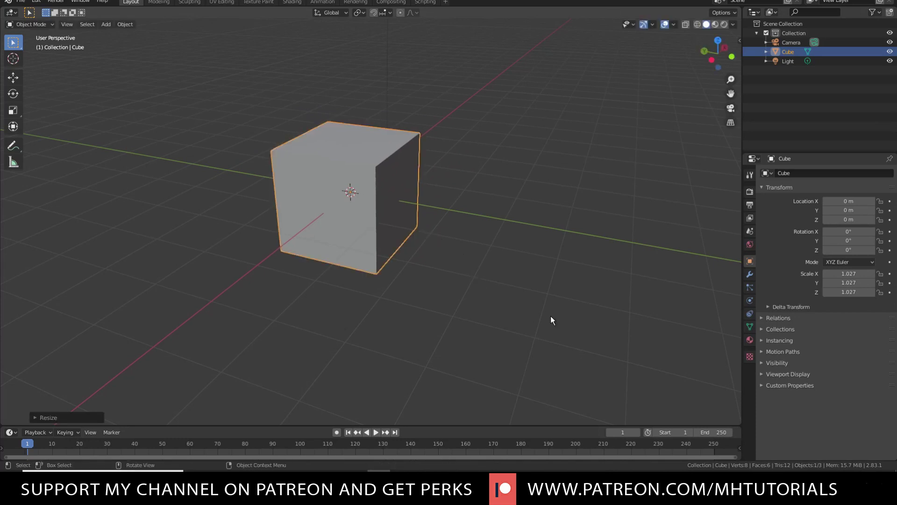
Rotate the cube freely to about -16°, -6°, 9.5° and move it freely to about X 2.7 m, Y -4.9 m, Z 0.6 m.
key("r")
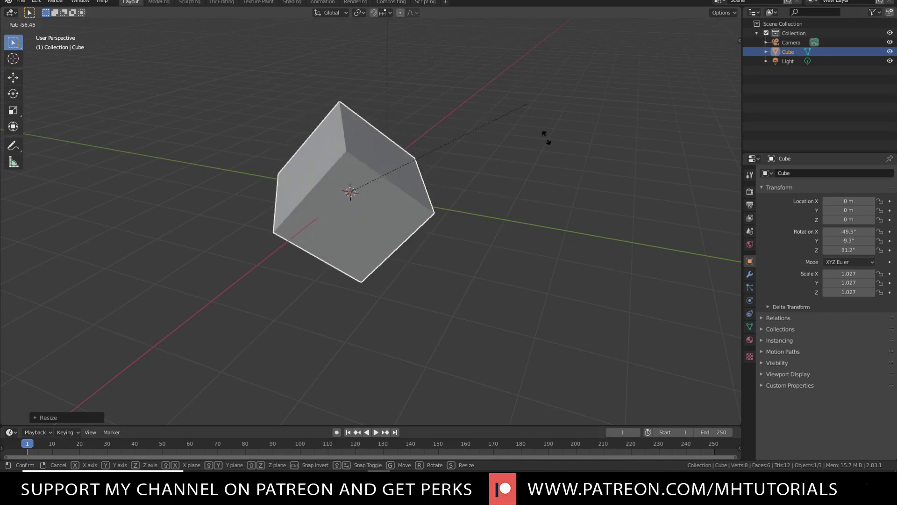
left_click(539, 229)
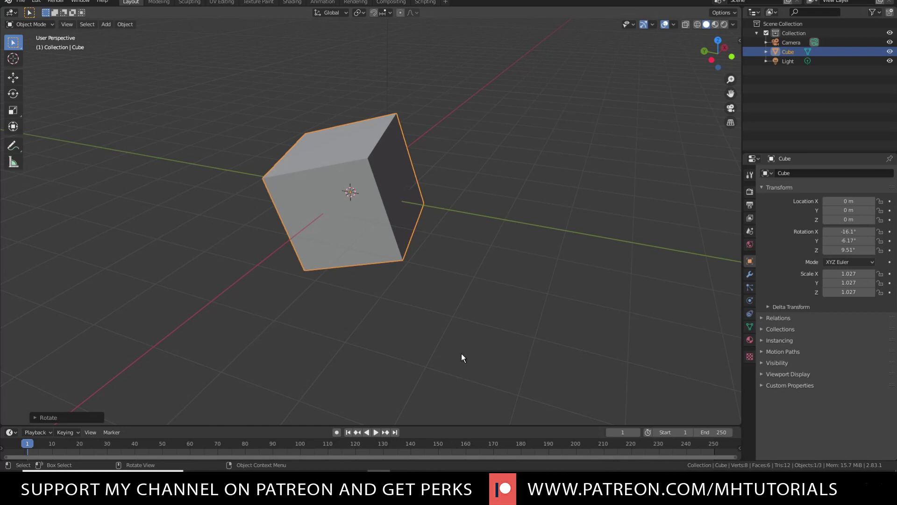
scroll(461, 354, "down", 3)
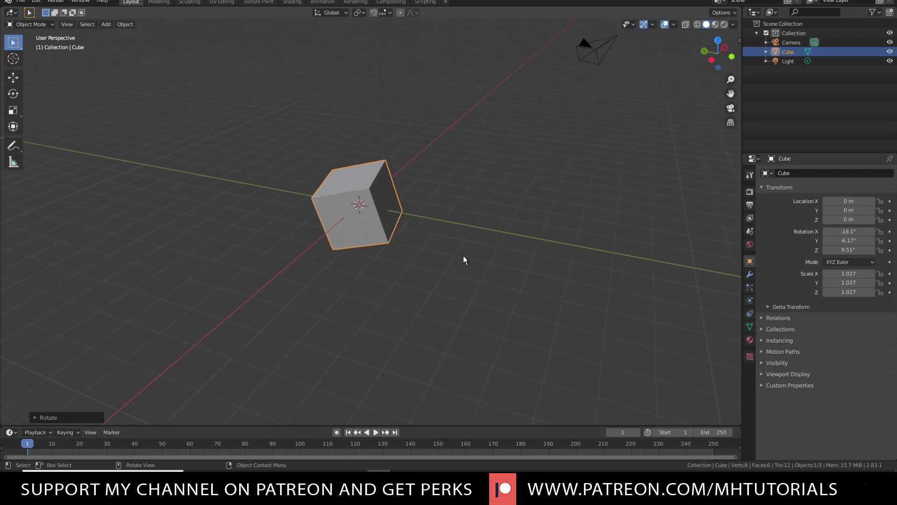
key("g")
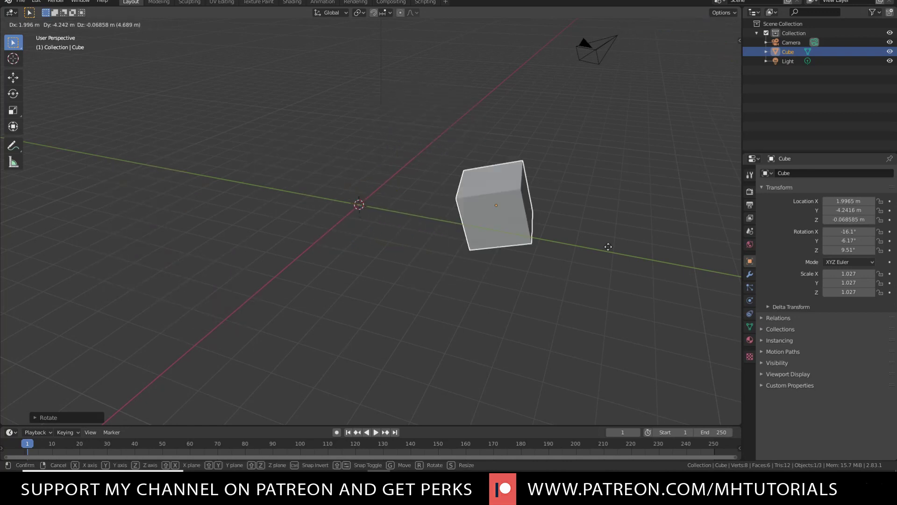
left_click(626, 237)
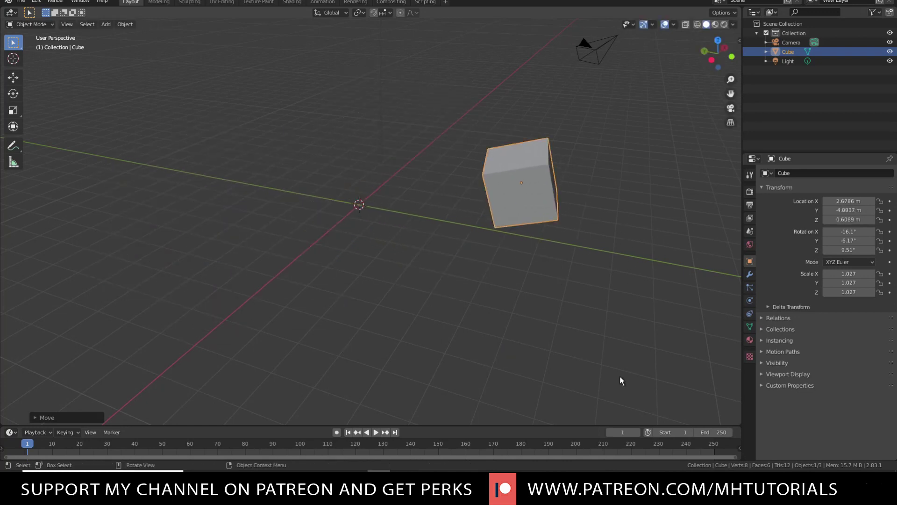
Clear the cube's location and rotation back to zero.
key("alt+g")
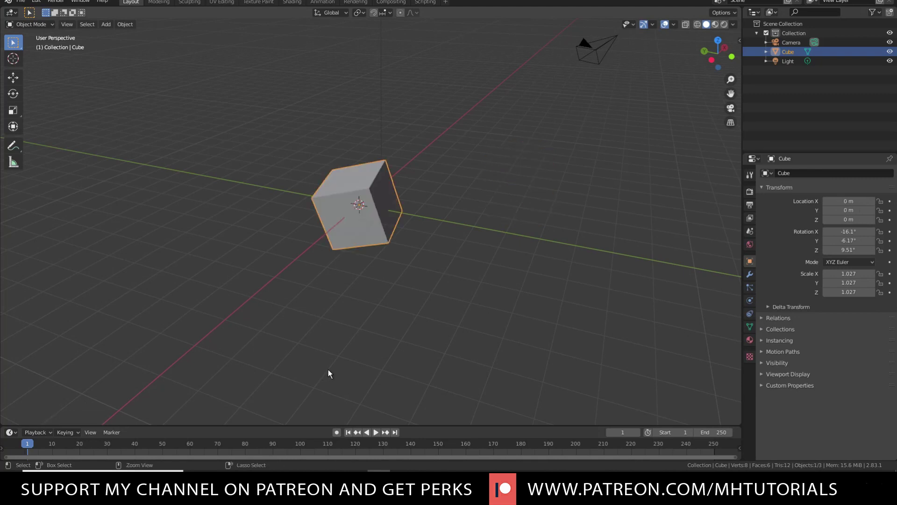
key("alt+r")
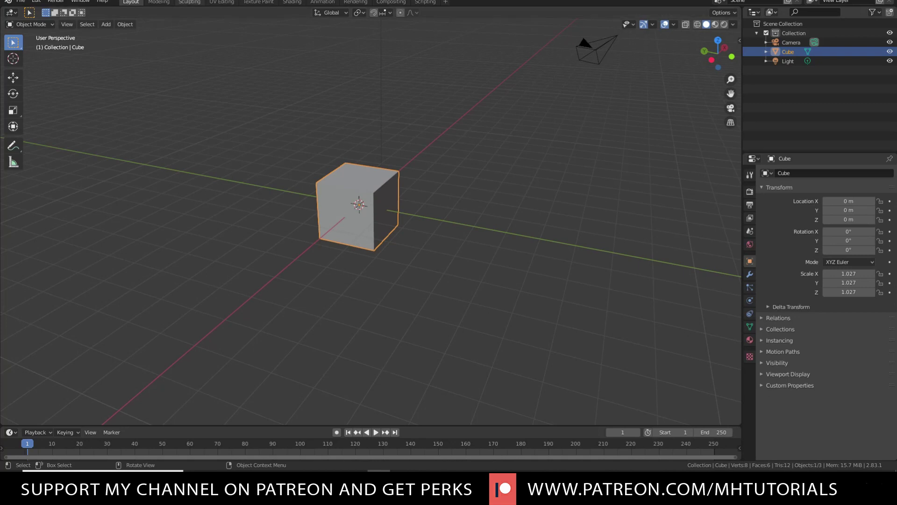
Select the cube again and switch it to Edit Mode.
left_click(50, 26)
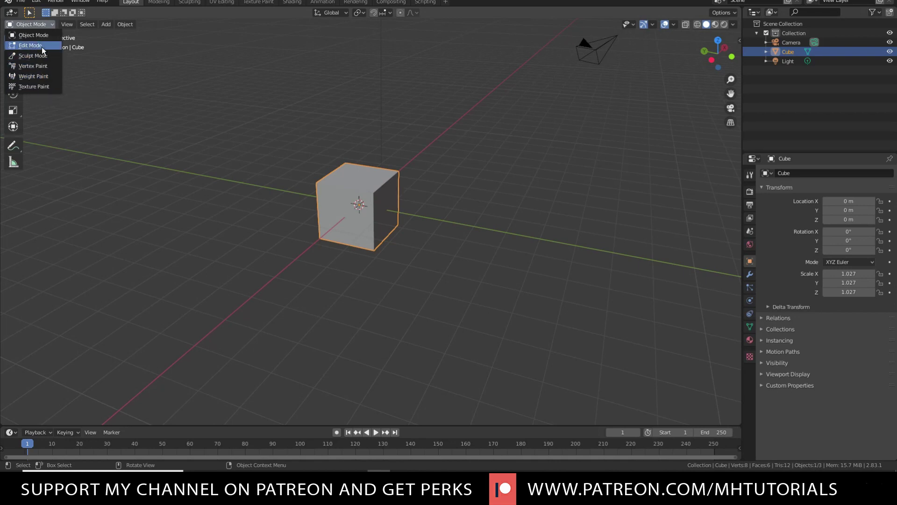
left_click(207, 60)
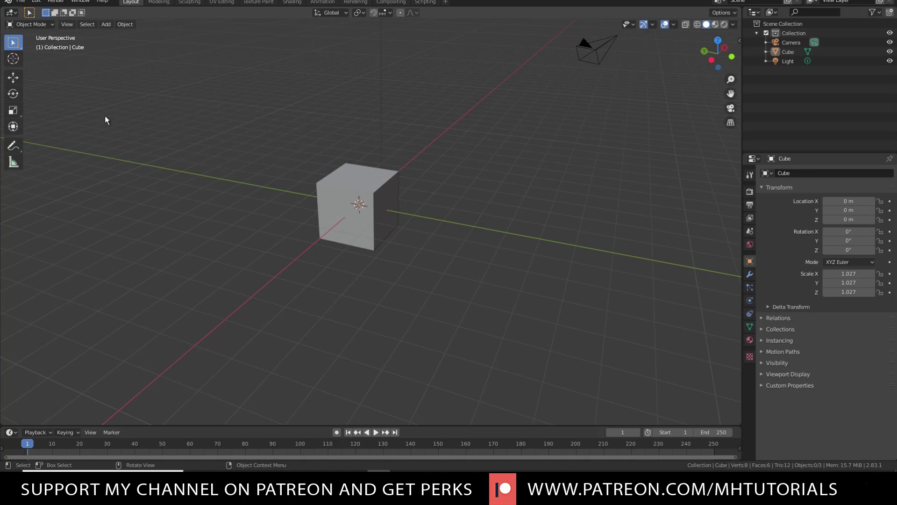
left_click(387, 204)
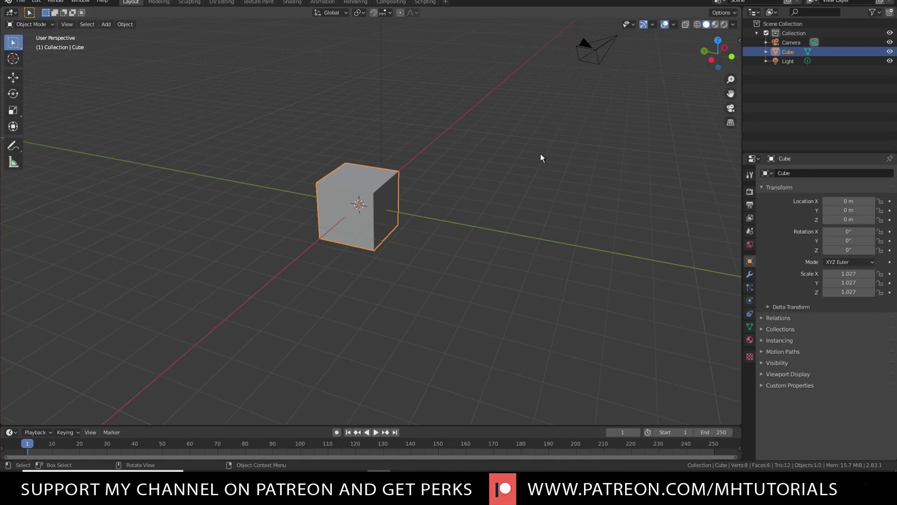
key("Tab")
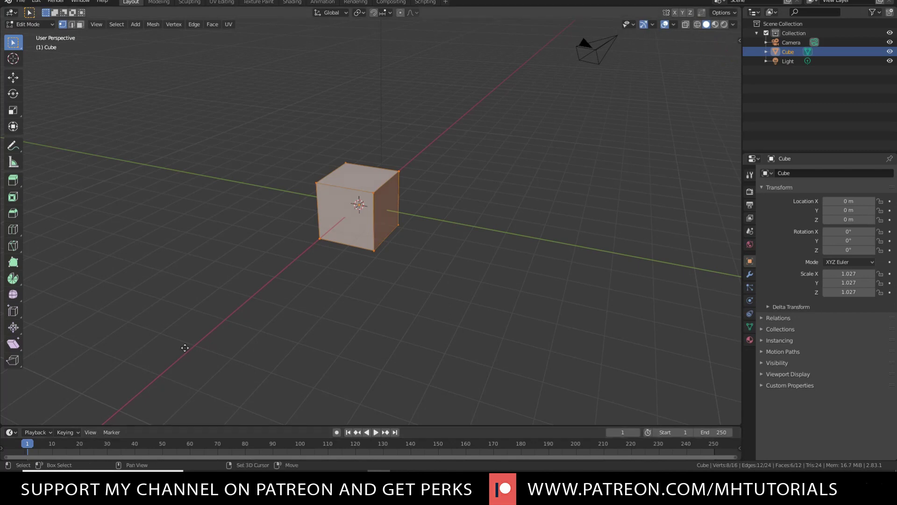
Try duplicating the cube's mesh twice, placing each copy freely away from the original, and undo both duplicates.
key("shift+d")
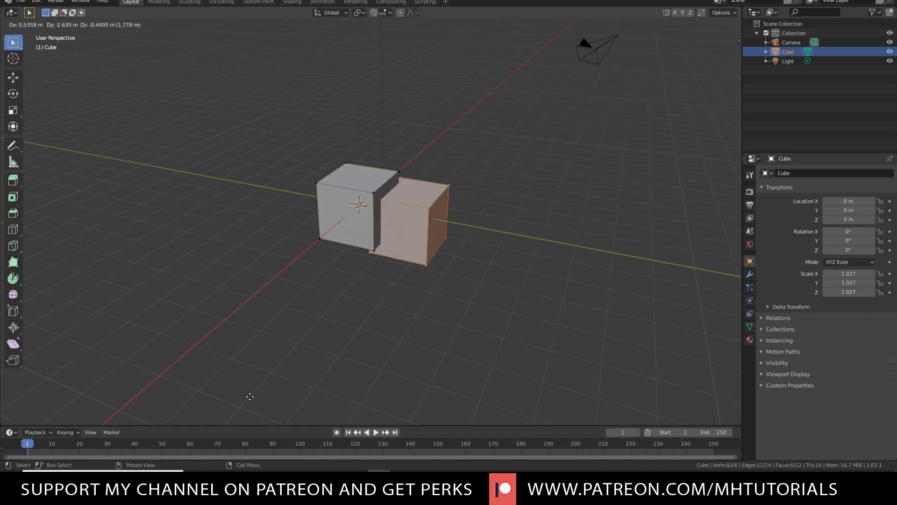
left_click(381, 329)
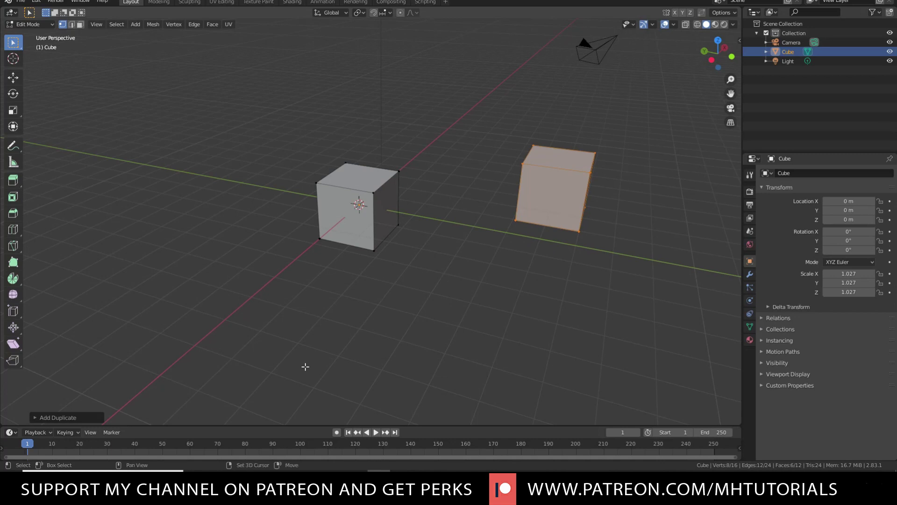
key("shift+d")
left_click(167, 268)
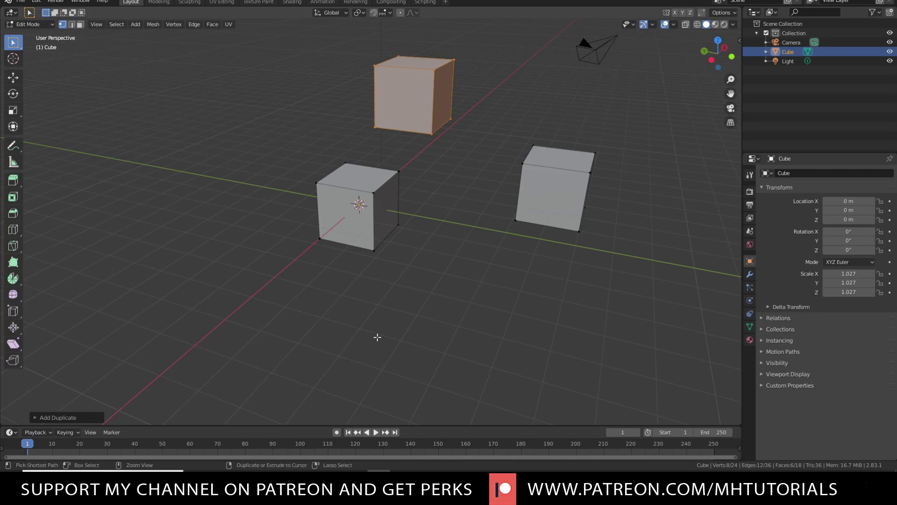
key("ctrl+z")
key("ctrl+z")
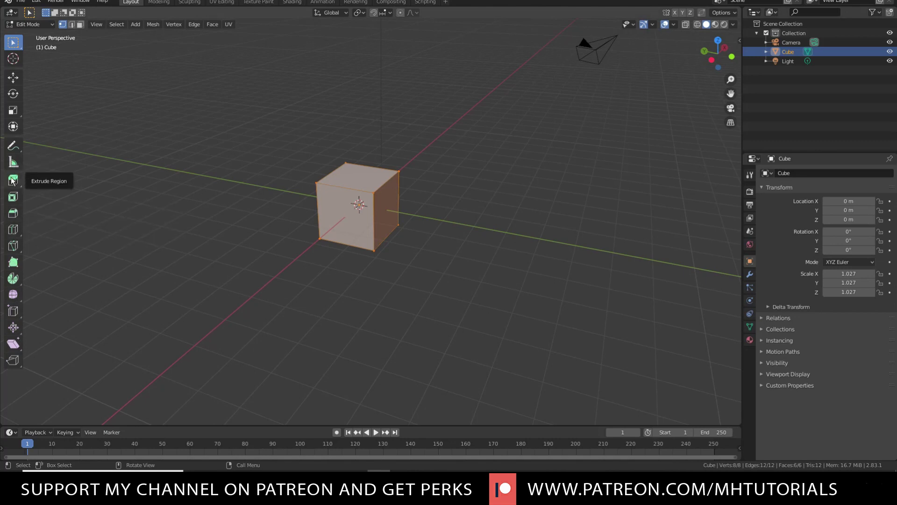
Try the Bevel tool with one segment on all edges of the cube, and undo the bevel.
left_click(13, 214)
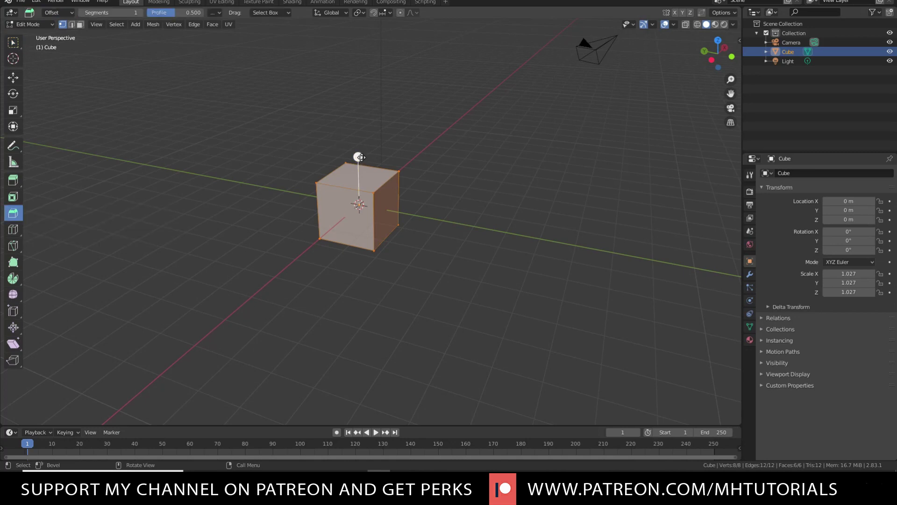
left_click_drag(359, 156, 375, 149)
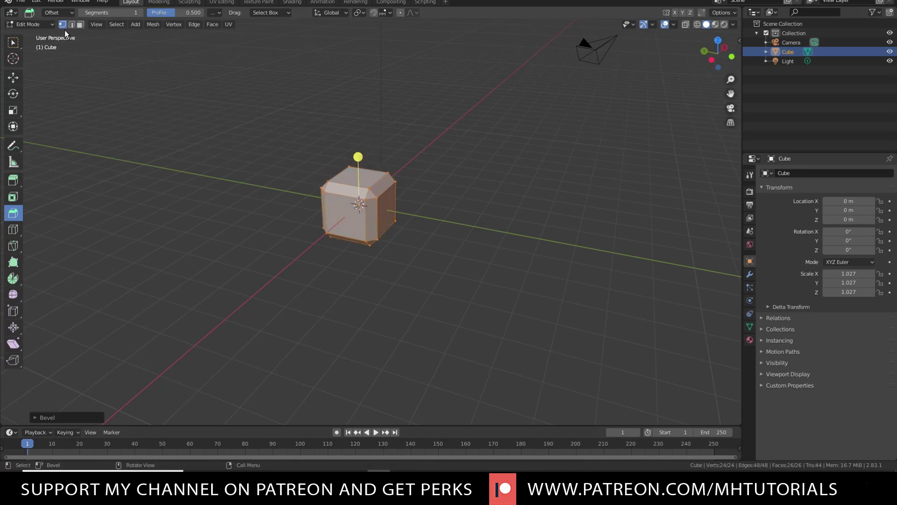
left_click(134, 122)
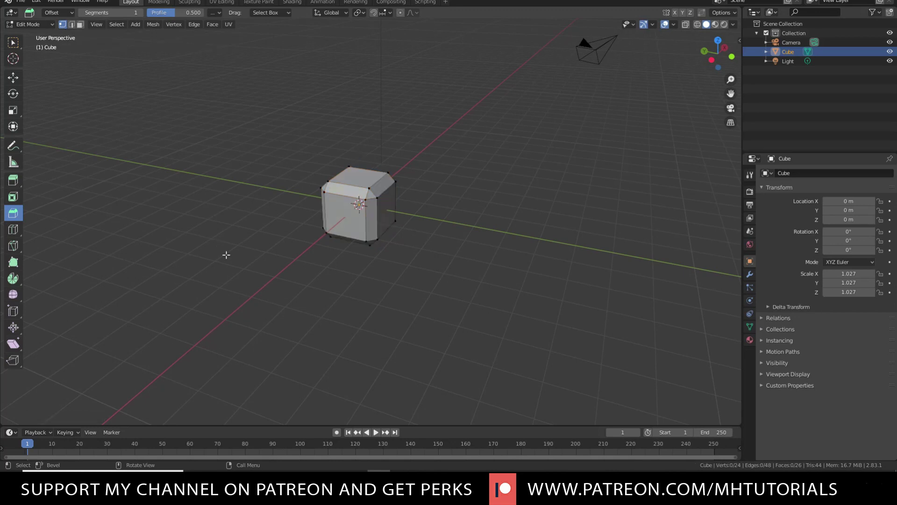
key("ctrl+z")
key("ctrl+z")
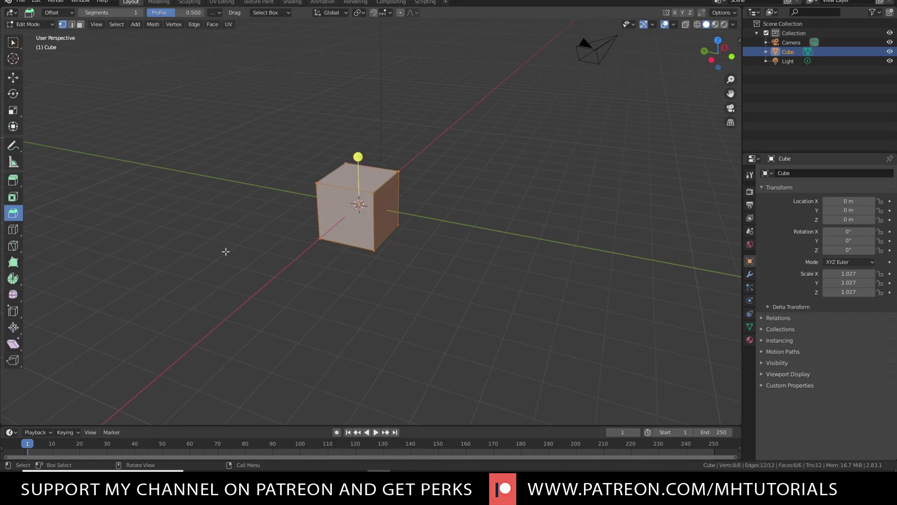
Switch the mesh selection mode to edges.
left_click(72, 25)
left_click(80, 25)
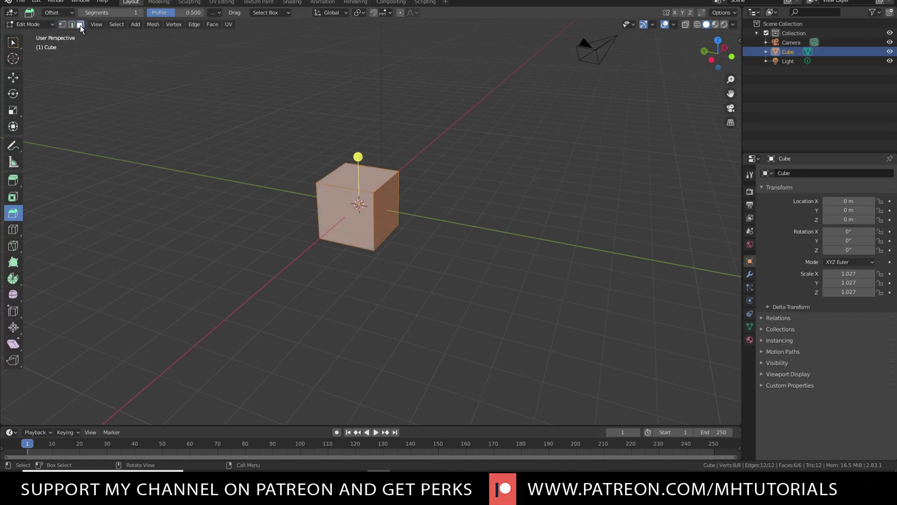
left_click(72, 27)
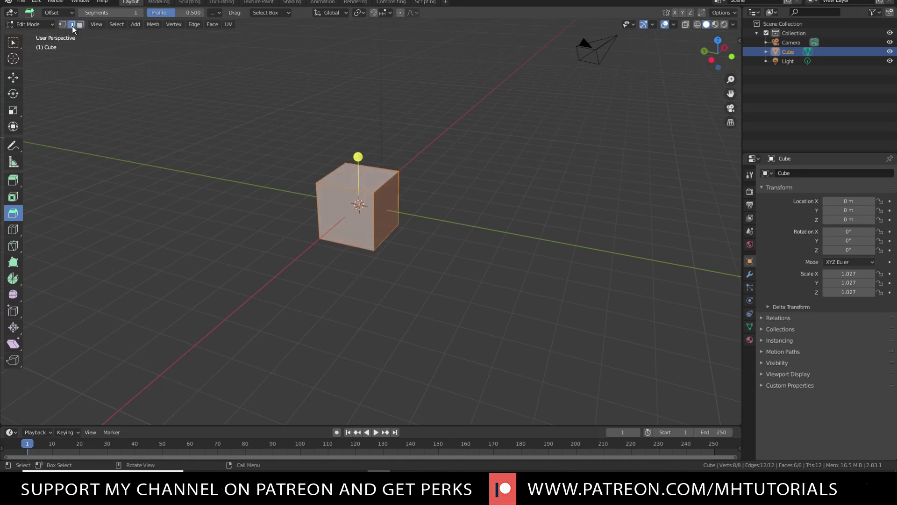
Try beveling one top edge of the cube with an offset of 0.711 m and 15 segments, and undo the bevel.
left_click(384, 183)
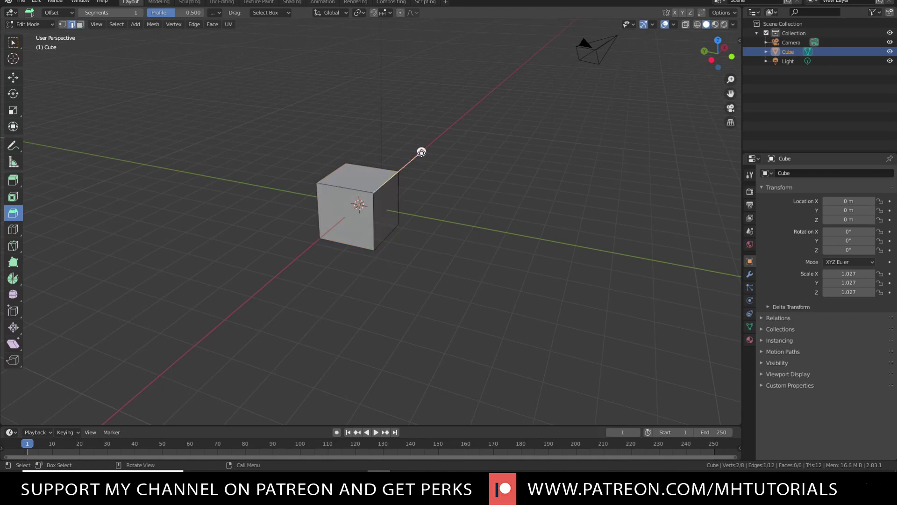
left_click_drag(421, 152, 457, 162)
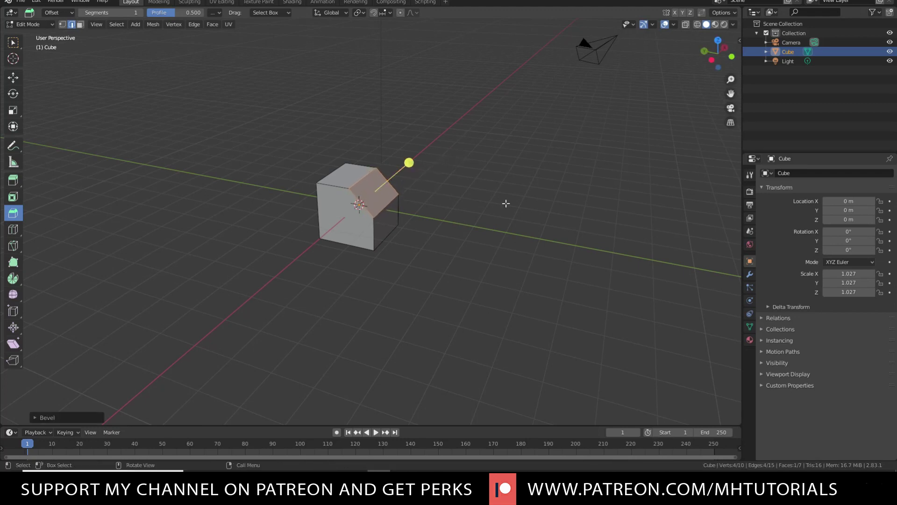
left_click(38, 419)
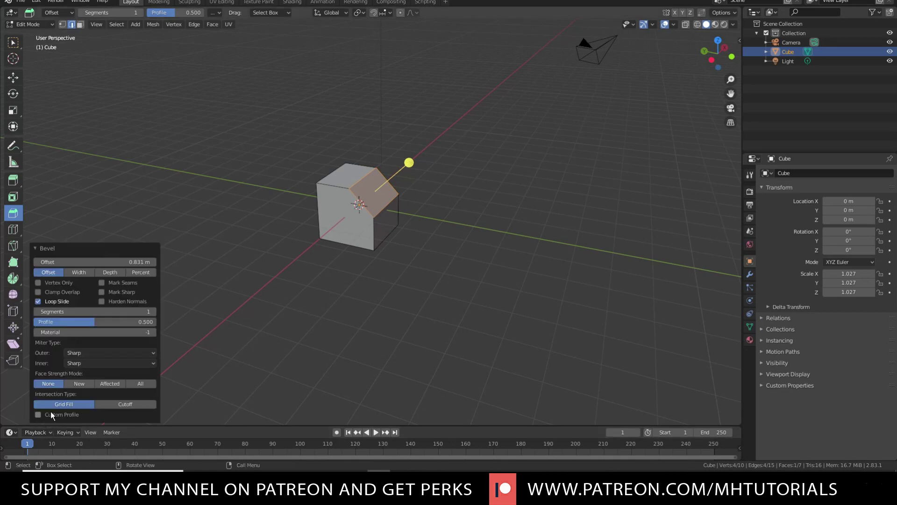
left_click_drag(71, 262, 57, 262)
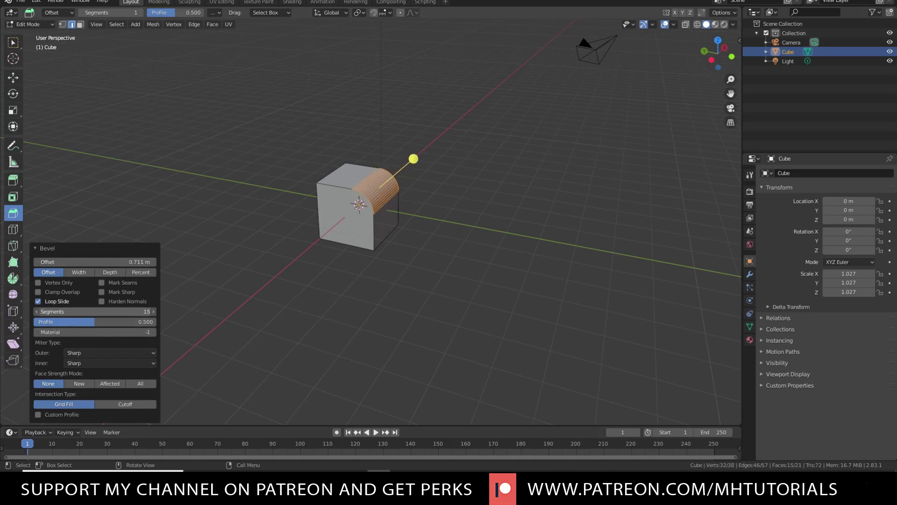
left_click(305, 344)
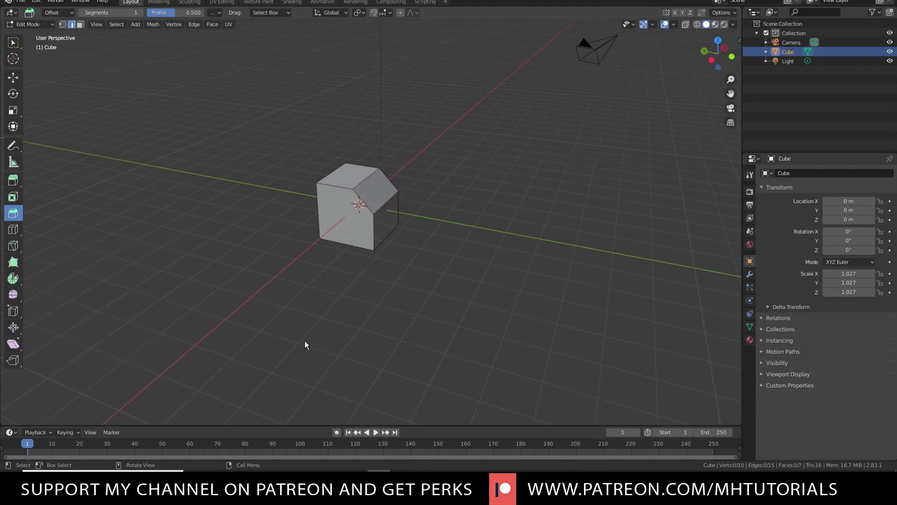
key("ctrl+z")
key("ctrl+z")
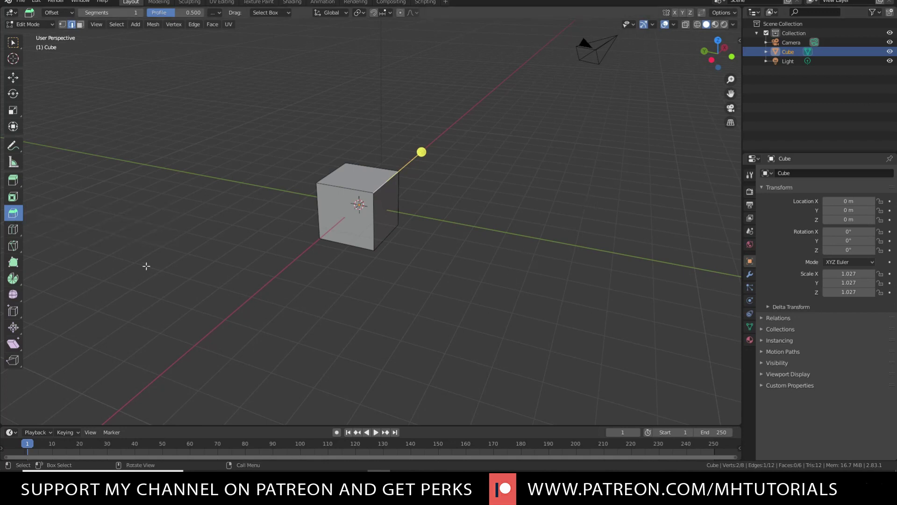
Add a single vertical loop cut through the middle of the cube, left unslid at factor 0.
left_click(14, 234)
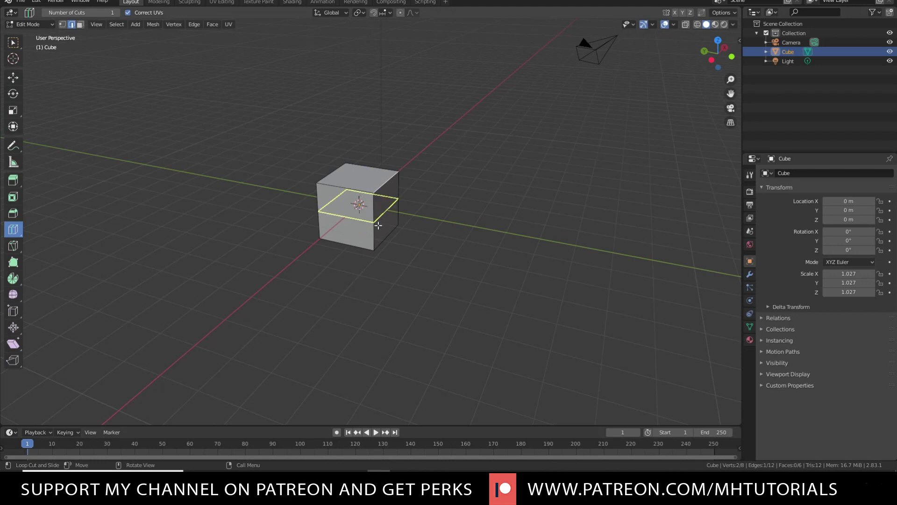
left_click(348, 188)
right_click(348, 188)
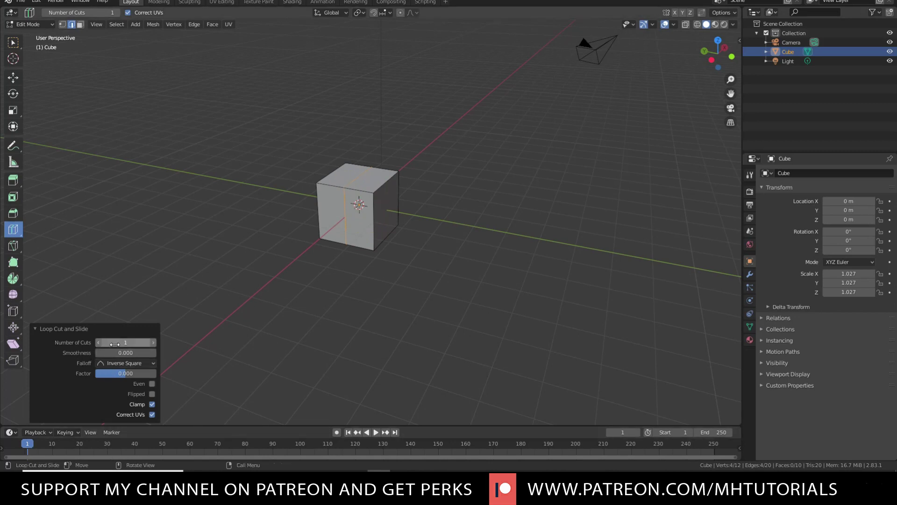
mouse_move(115, 345)
left_mouse_down()
mouse_move(159, 344)
mouse_move(112, 344)
left_mouse_up()
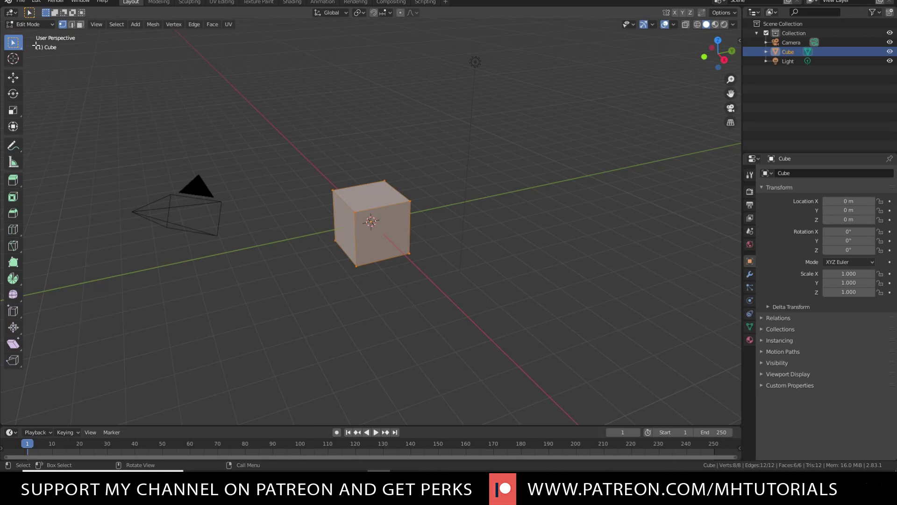
Switch to face selection and extrude the cube's top face upward in several stacked segments with Extrude Region.
left_click(80, 26)
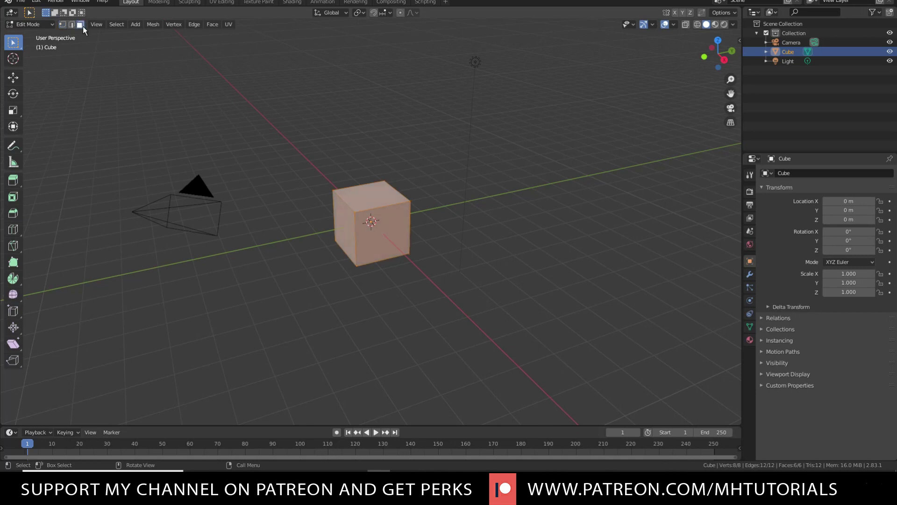
left_click(378, 197)
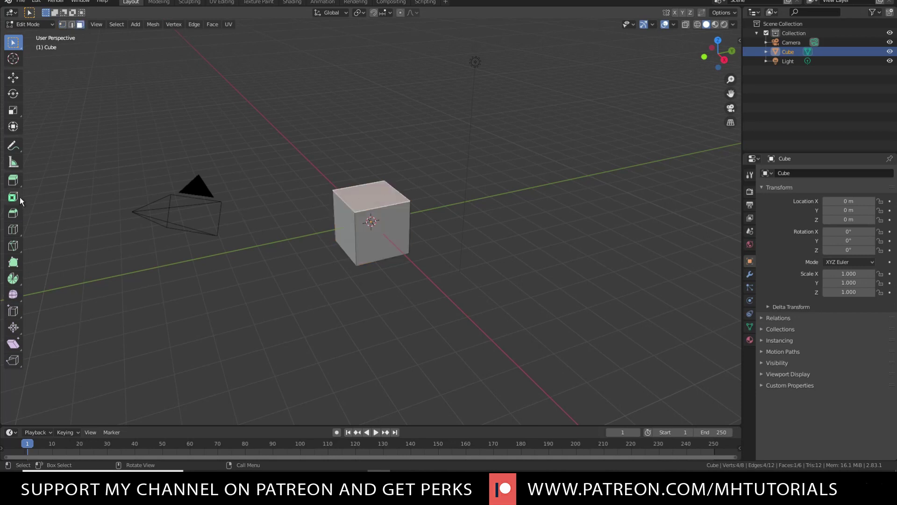
left_click(12, 182)
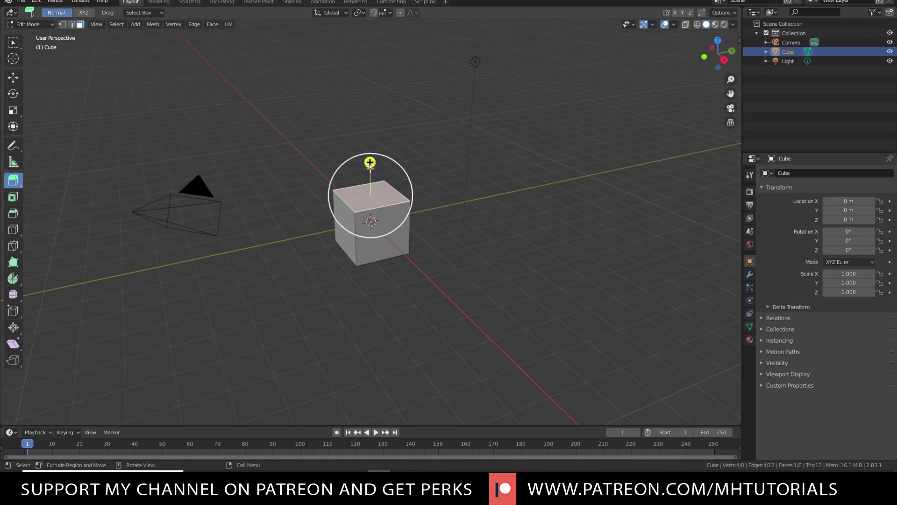
left_click_drag(370, 162, 369, 98)
Extrude side faces of the stacked block outward into a wide low platform, and extend one of its narrow front faces further.
left_click(399, 214)
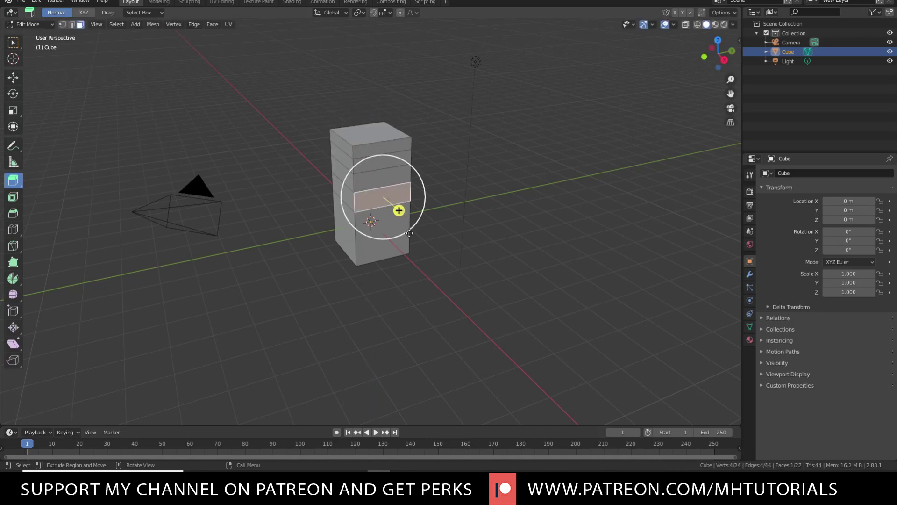
left_click_drag(398, 209, 280, 250)
left_click(392, 282)
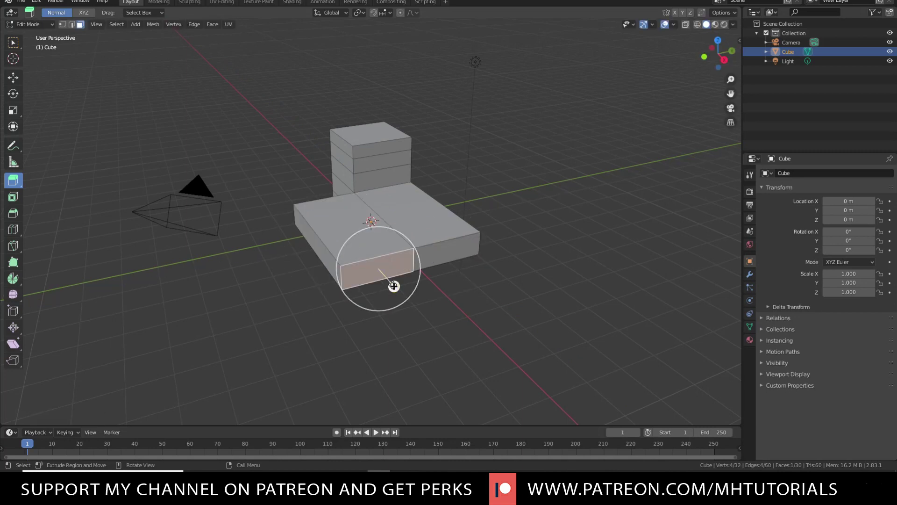
left_click_drag(392, 283, 439, 336)
Extrude the upper face of the platform's front extension upward into a tall block.
left_click(426, 272)
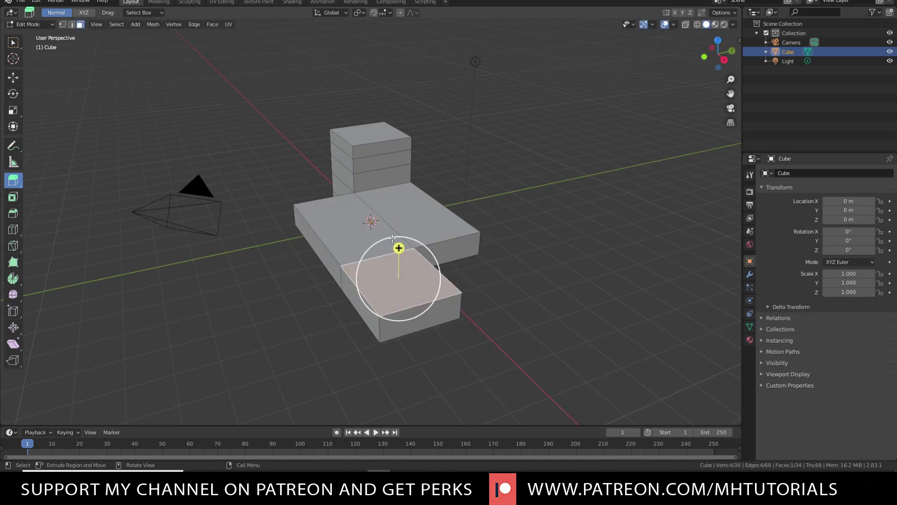
left_click_drag(401, 249, 402, 208)
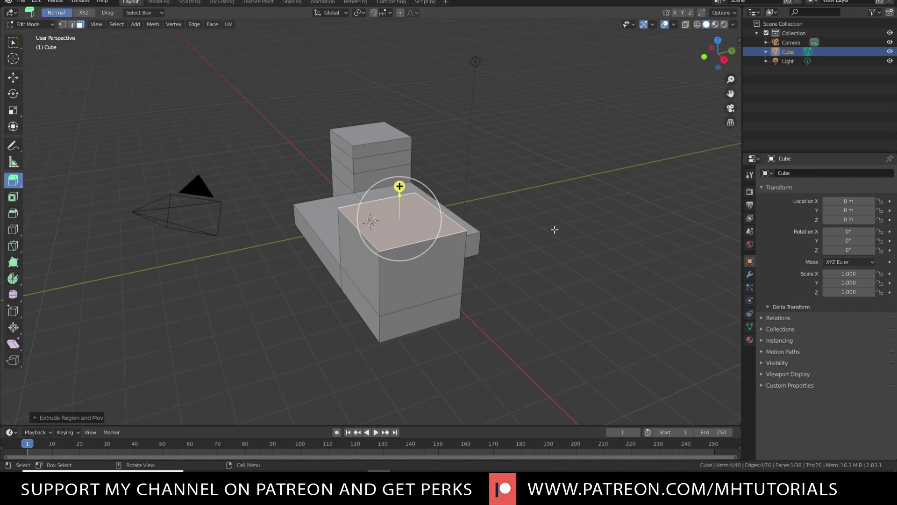
scroll(514, 346, "down", 3)
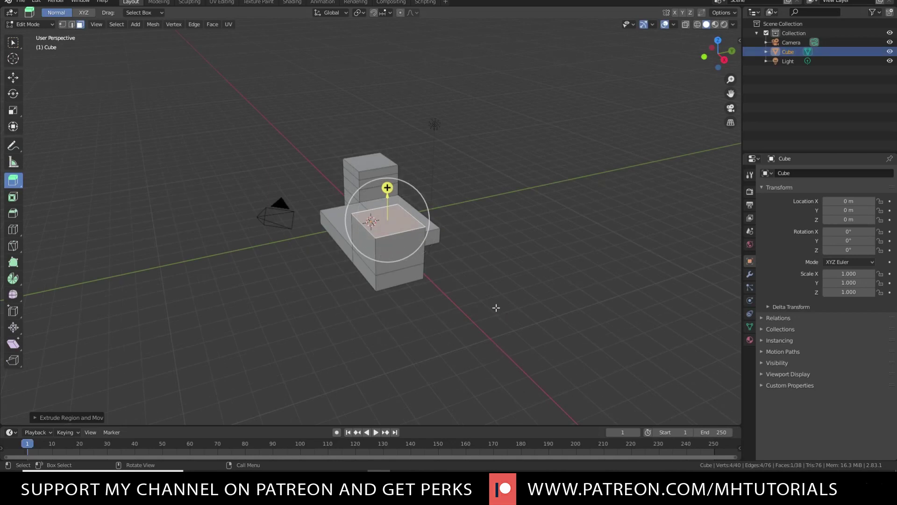
Start a fresh scene and, with vertex selection in Edit Mode, move one top corner vertex of the cube up and away from it.
left_click(21, 2)
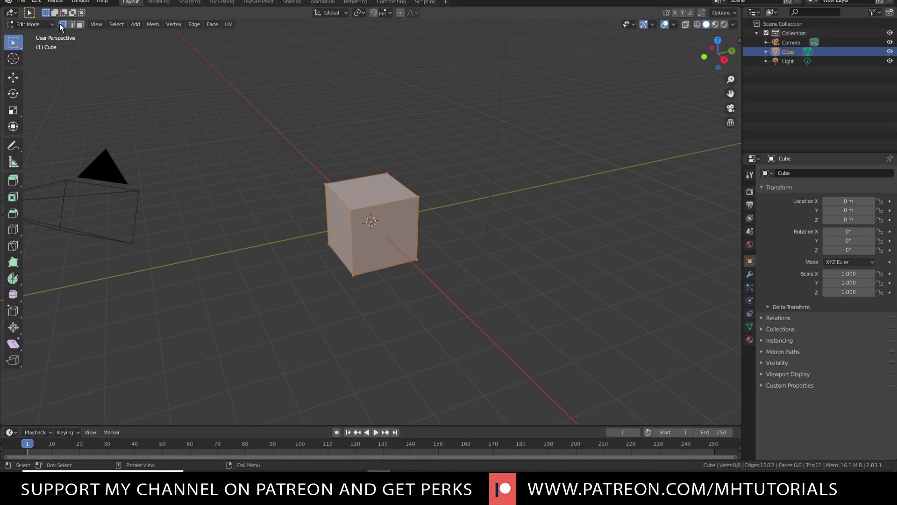
left_click(325, 184)
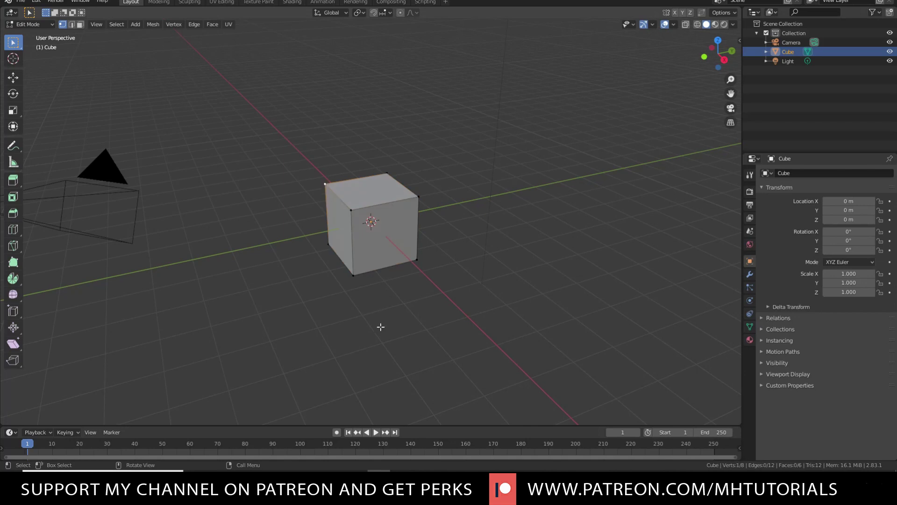
key("g")
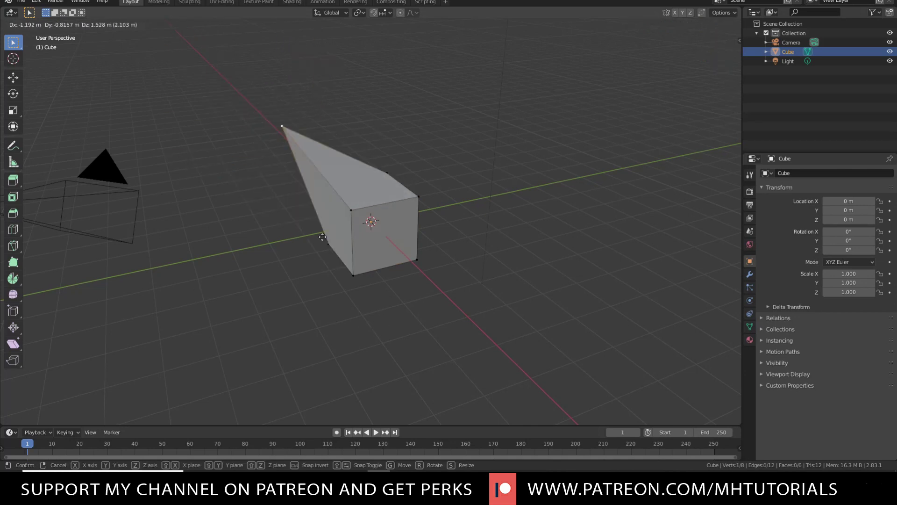
left_click(256, 248)
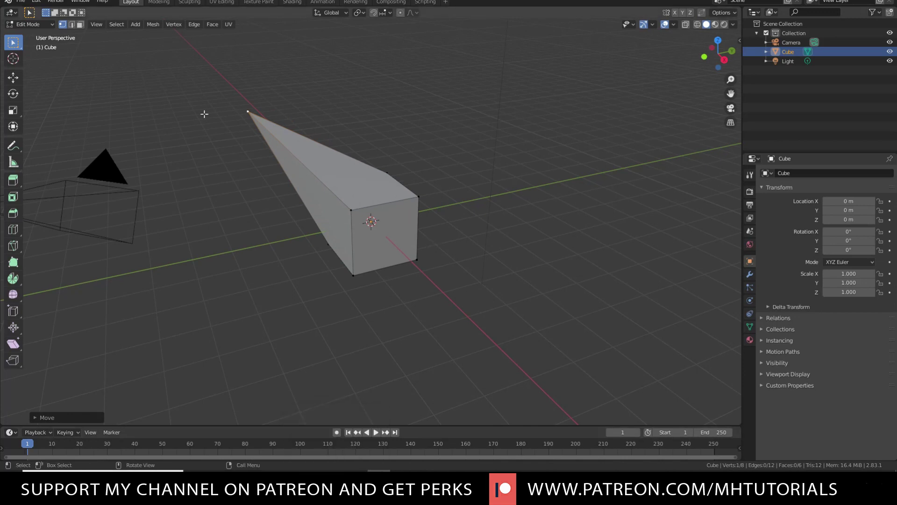
Switch to edge selection and move the cube's front top edge outward and down so the top becomes a steep slope.
left_click(73, 25)
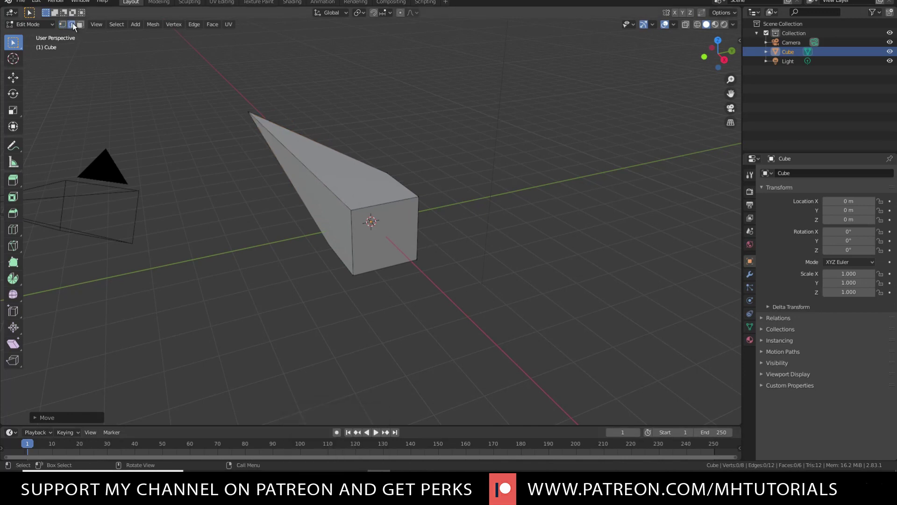
left_click(400, 199)
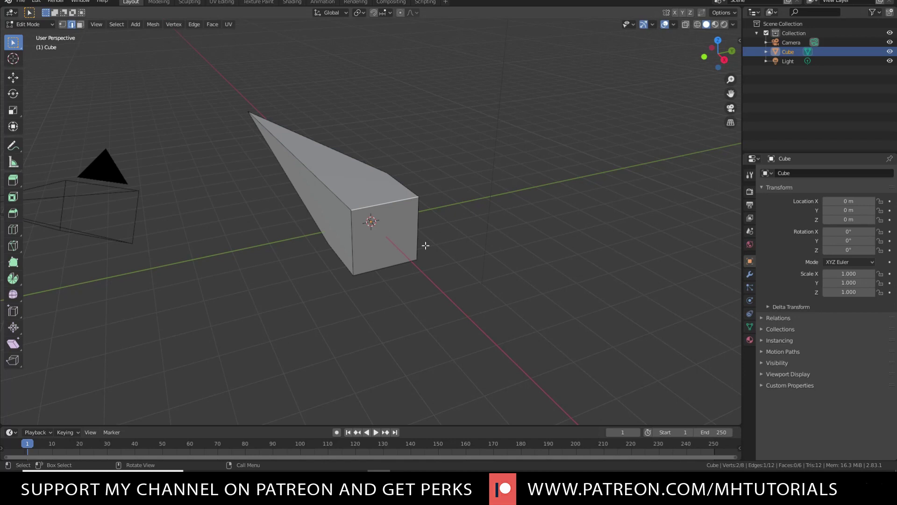
key("g")
left_click(472, 336)
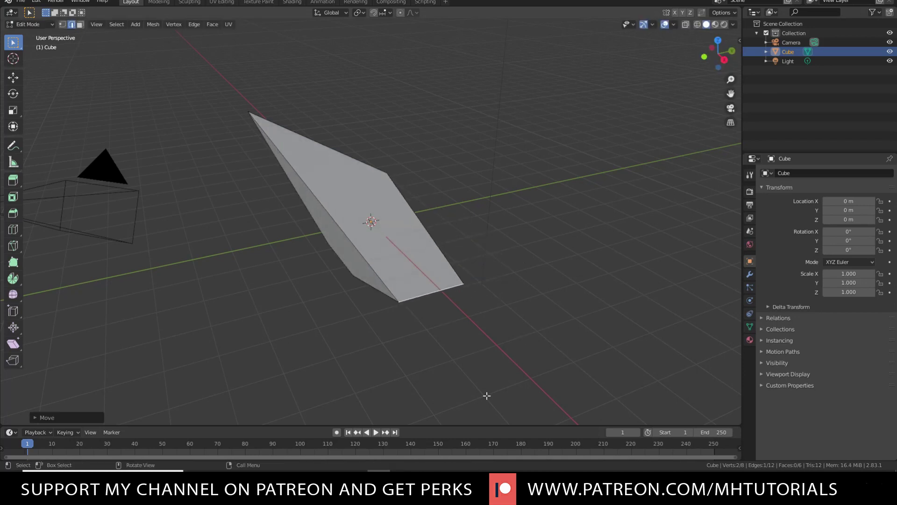
Switch to face selection and move the large sloped top face about 4 m upward and sideways.
left_click(80, 24)
left_click(419, 235)
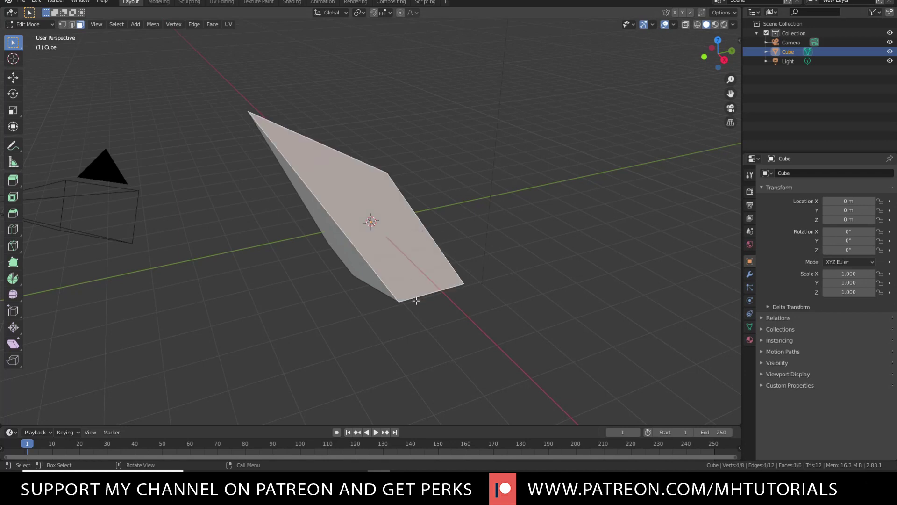
key("g")
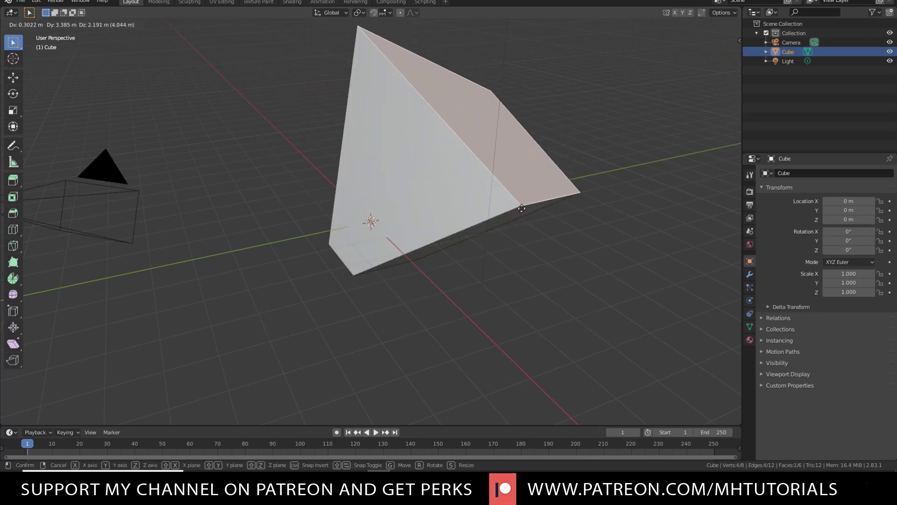
left_click(527, 210)
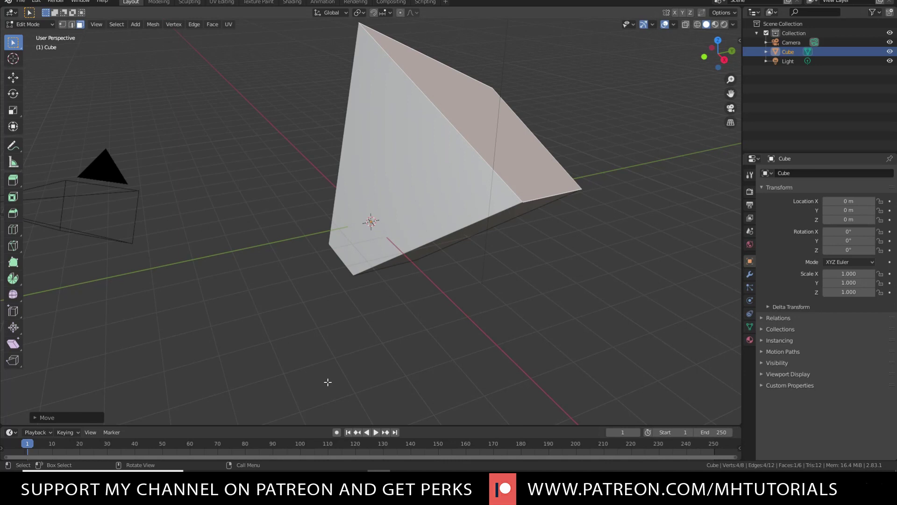